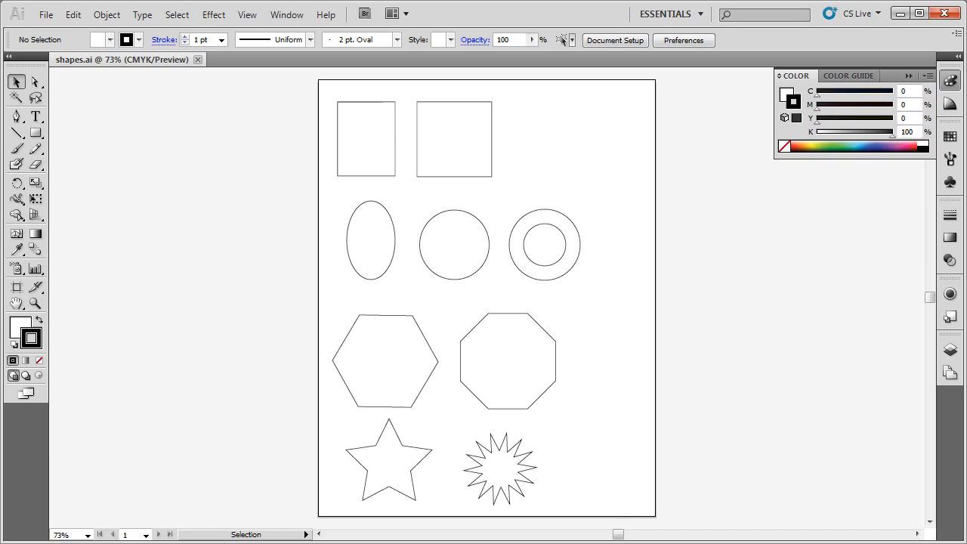
Create a new Letter-size document named yourname-shapes
key("a")
key("ctrl+n")
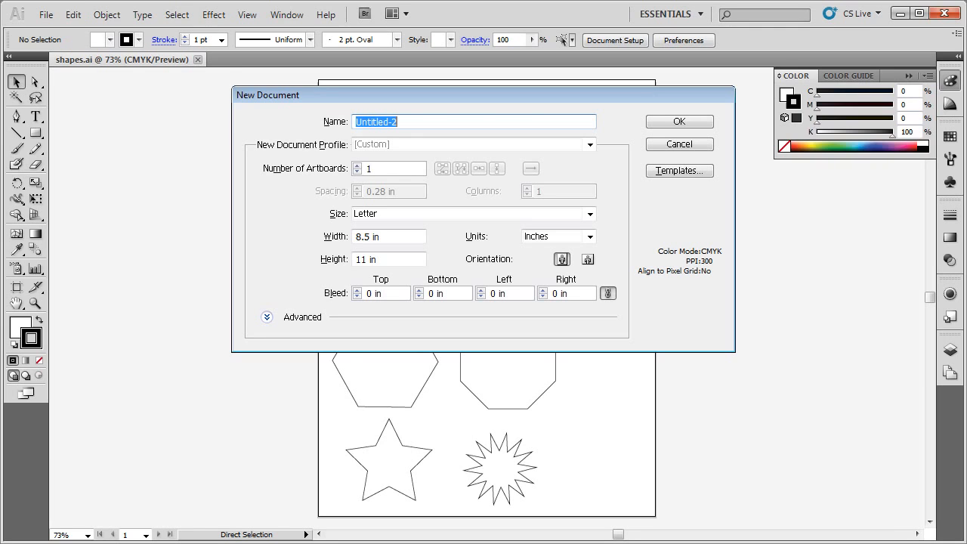
type("yourname-")
type("sahpe")
key("BackSpace")
key("BackSpace")
key("BackSpace")
key("BackSpace")
type("hapes")
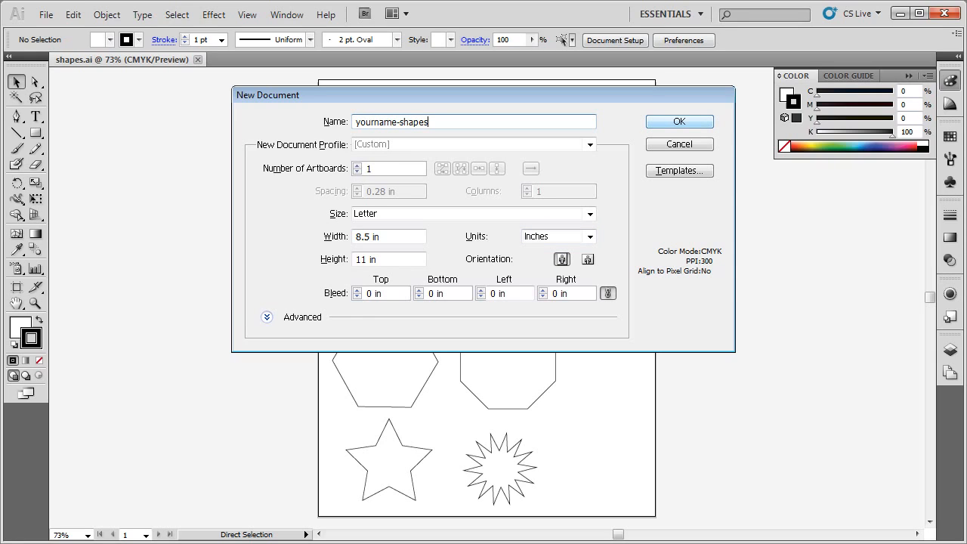
key("Return")
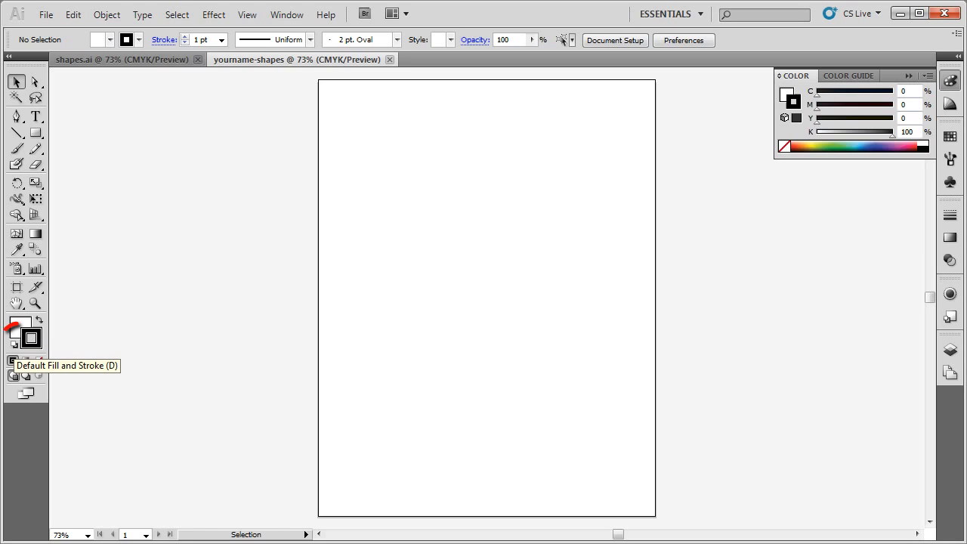
Reset to the default fill and stroke, and tear off the shape tools as a floating panel beside the artboard
left_click(15, 345)
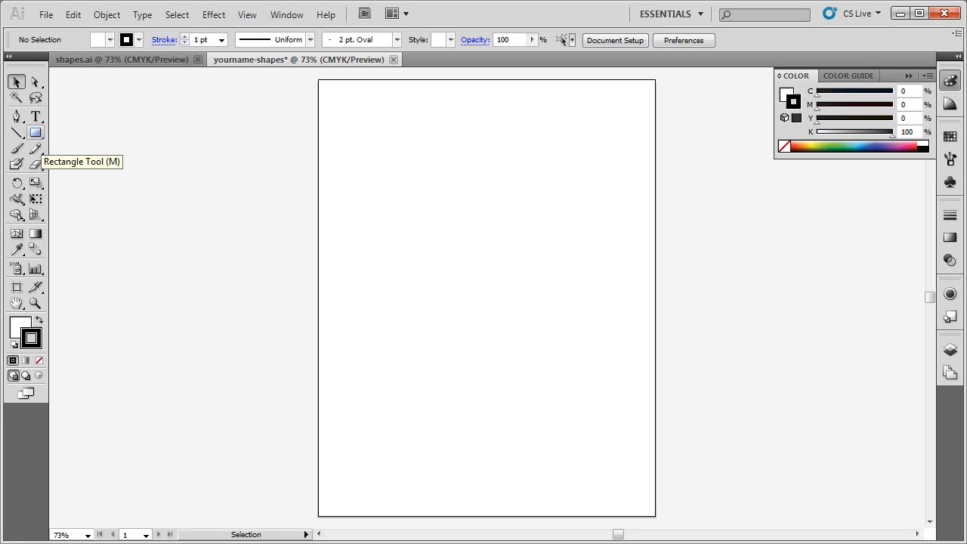
left_click(35, 133)
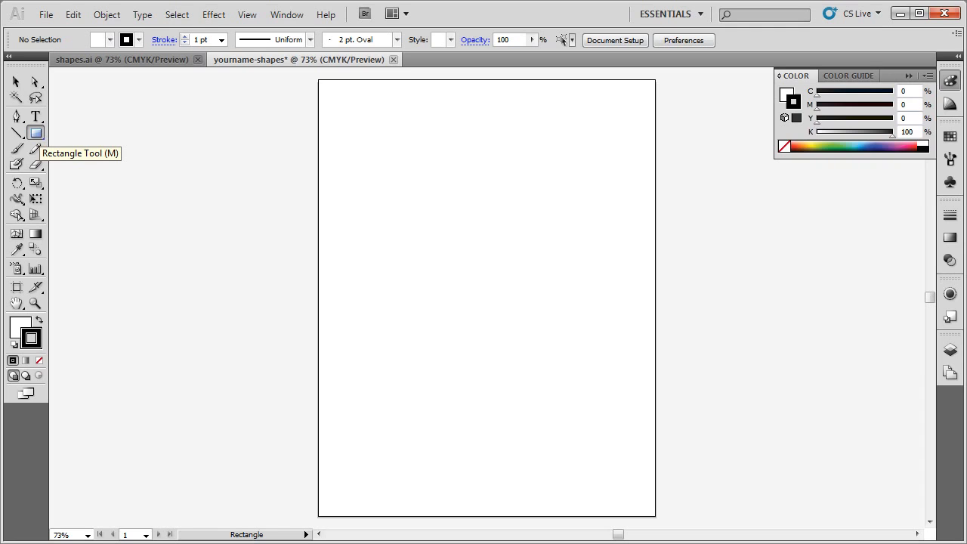
left_click_drag(36, 133, 170, 185)
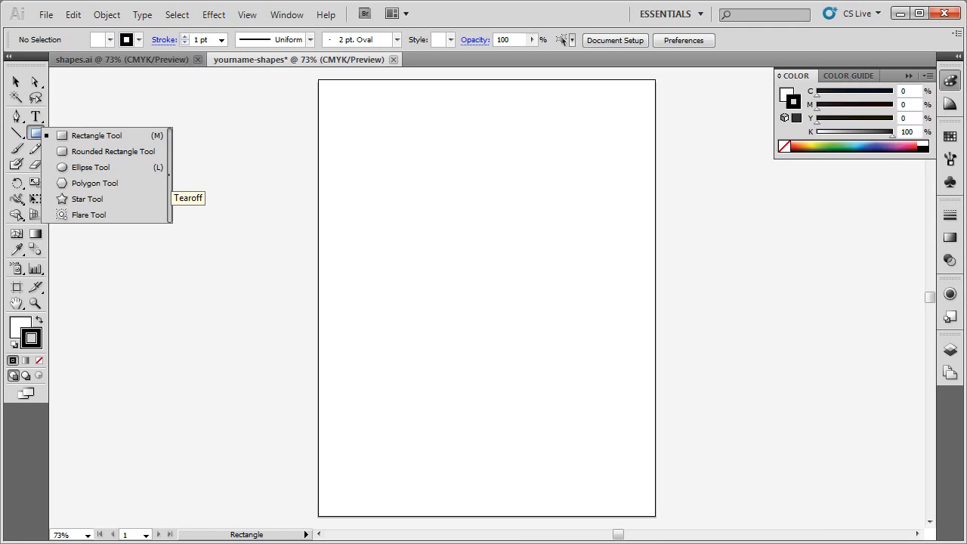
left_click_drag(169, 185, 169, 185)
left_click_drag(98, 133, 219, 98)
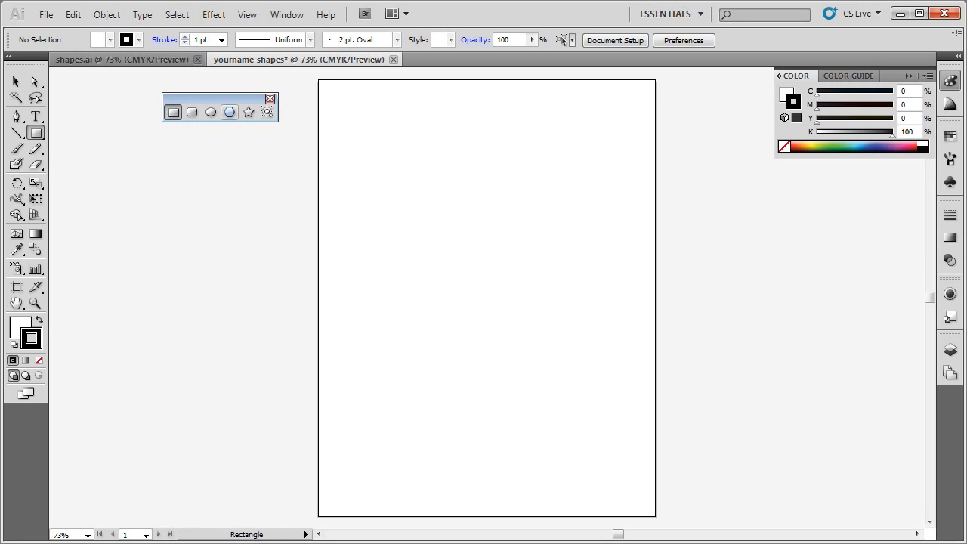
left_click_drag(340, 101, 403, 198)
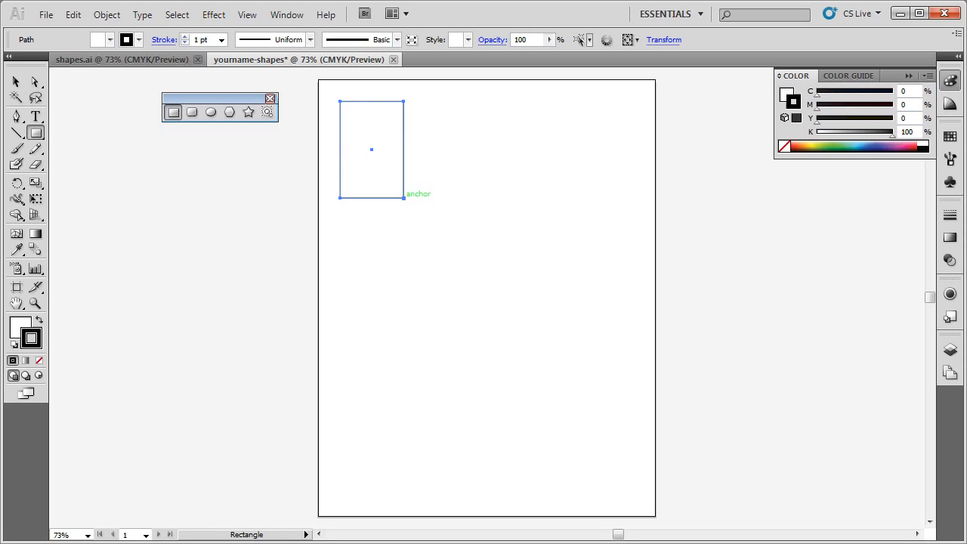
key("Delete")
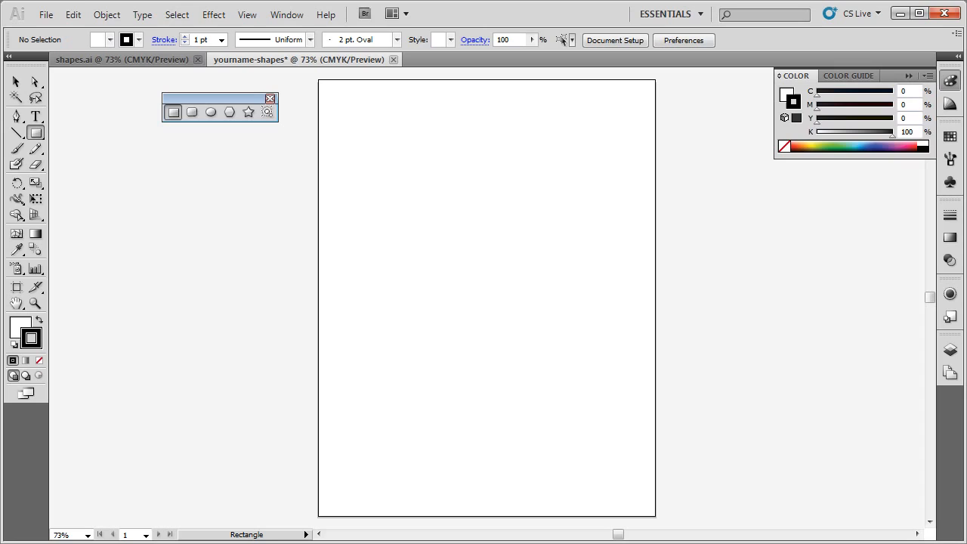
left_click_drag(351, 103, 391, 182)
key("ctrl+z")
Create a rectangle 1 in wide and 2 in high near the artboard's upper left, and draw a square of about 2 in beside it
left_click(353, 105)
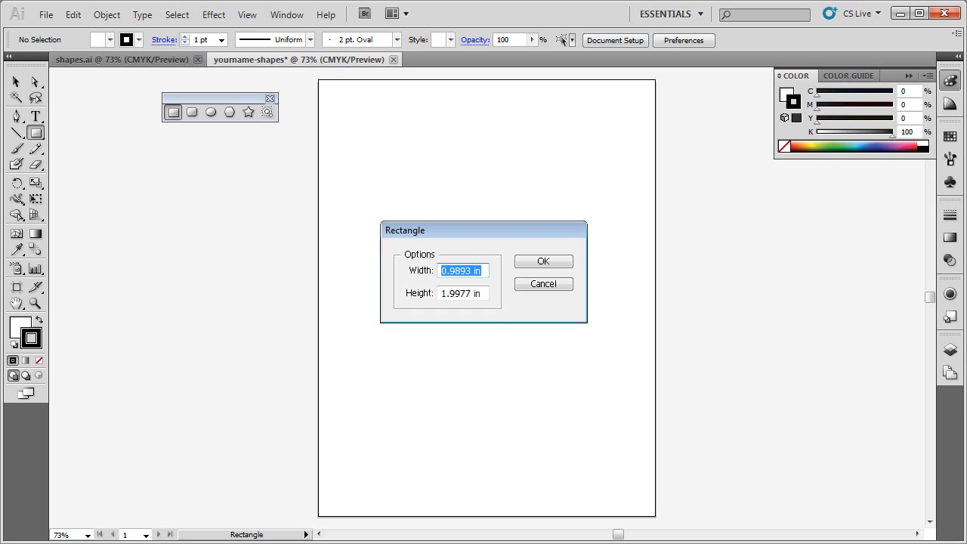
type("1 in")
key("Tab")
type("2 ")
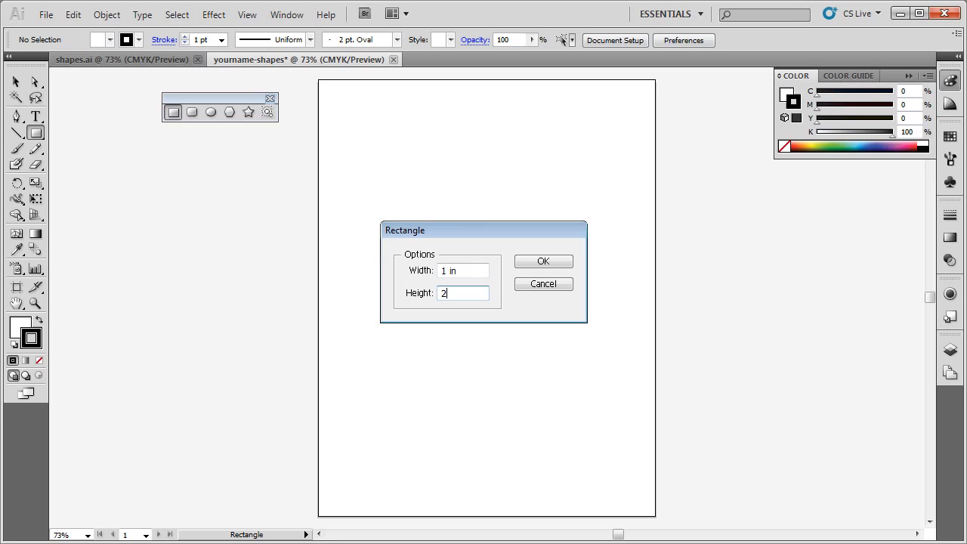
type("in")
key("Return")
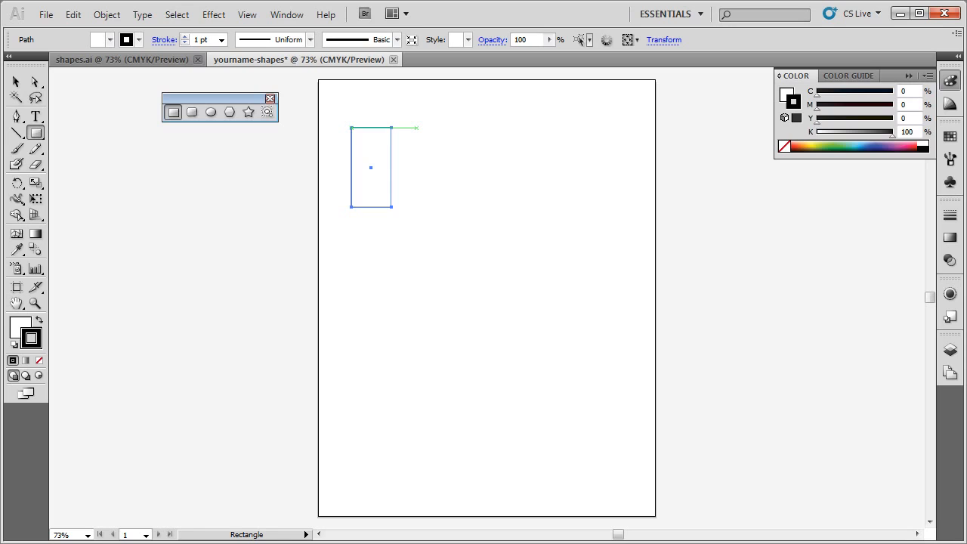
left_click_drag(416, 127, 496, 206)
Create a rounded rectangle to the right of the square, 2 in wide and 2 in high with a .25 in corner radius, and deselect it
left_click(192, 111)
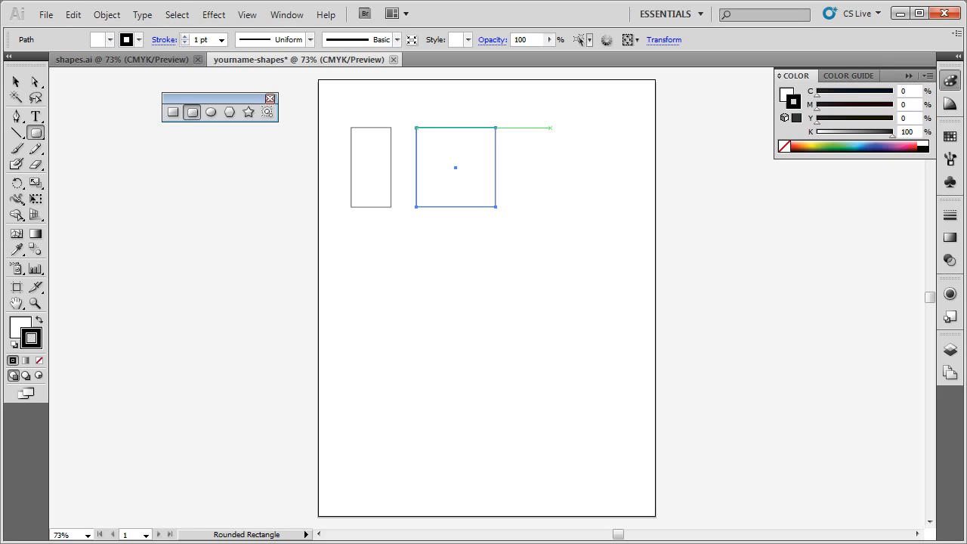
left_click(551, 128)
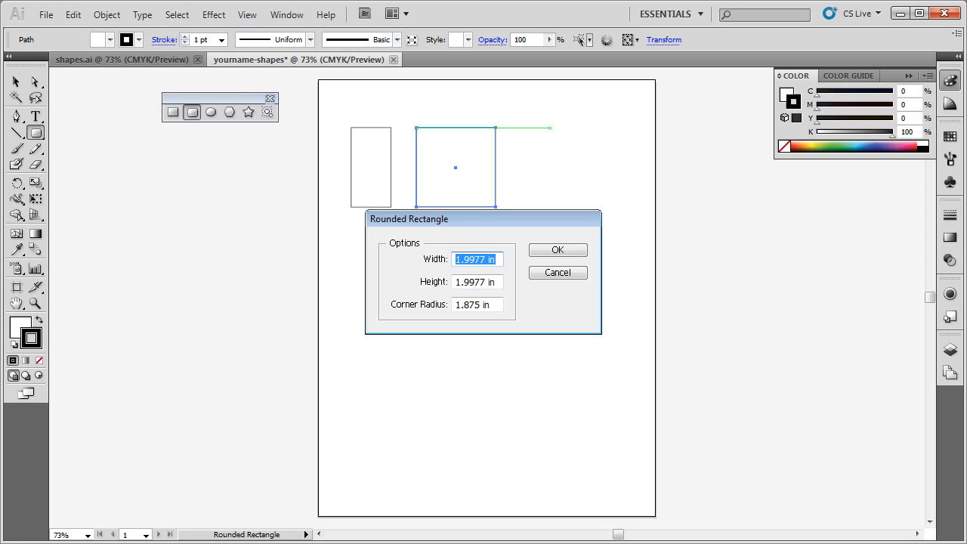
double_click(470, 259)
type("2")
key("Tab")
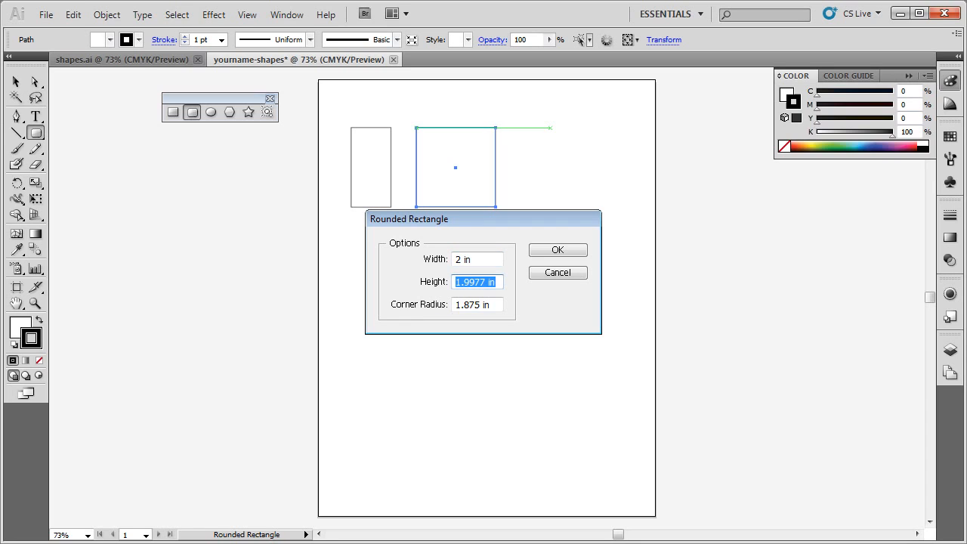
type("2 in")
key("Tab")
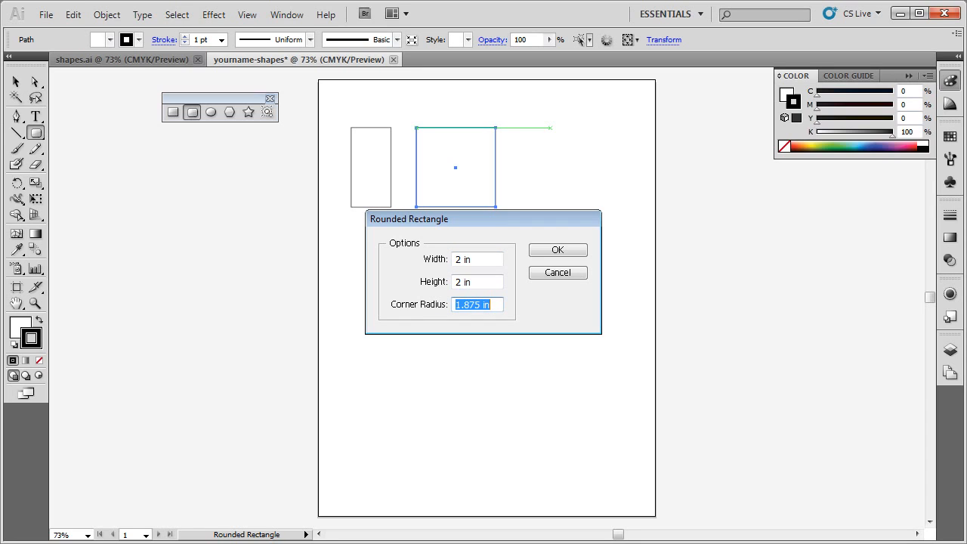
type(".25 in")
key("Return")
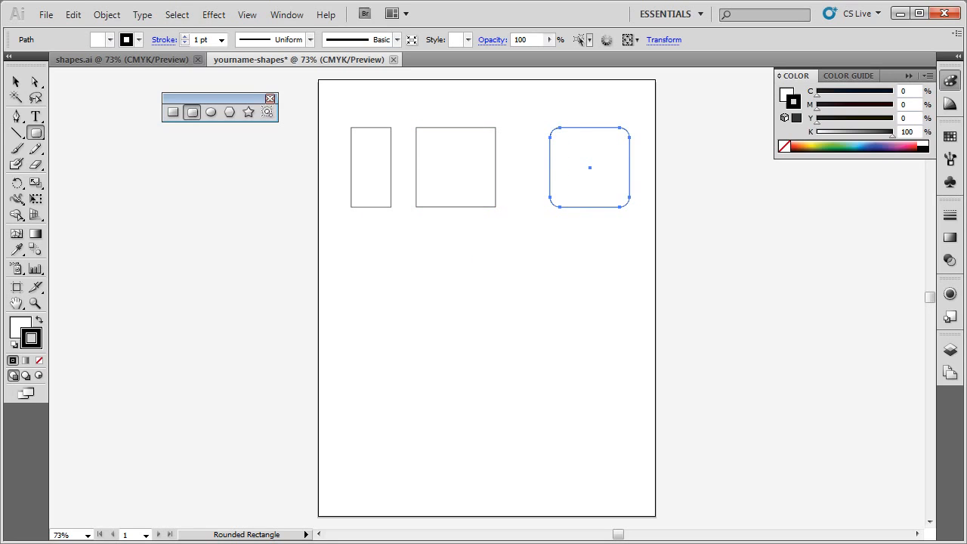
key("ctrl+shift+a")
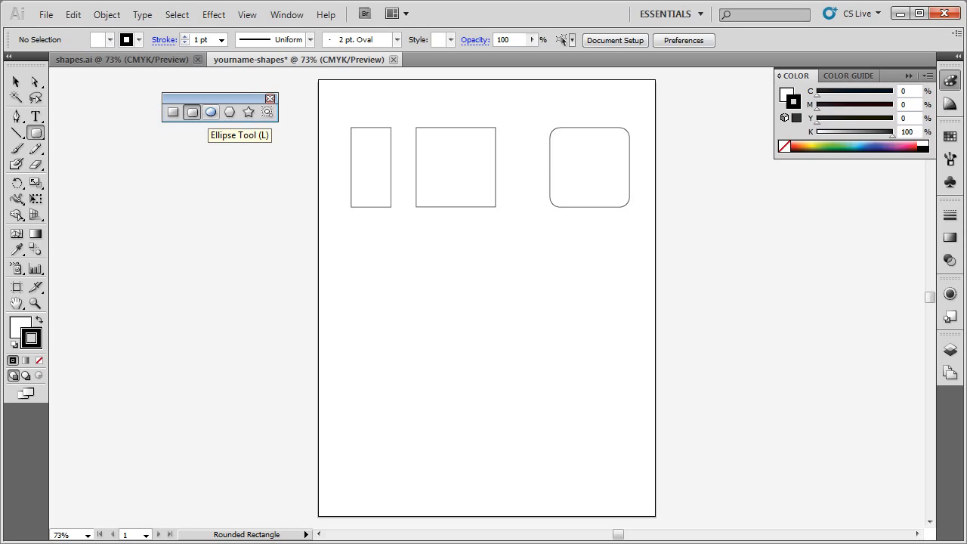
Draw a tall narrow ellipse beneath the first rectangle and a perfect circle to its right
left_click(211, 112)
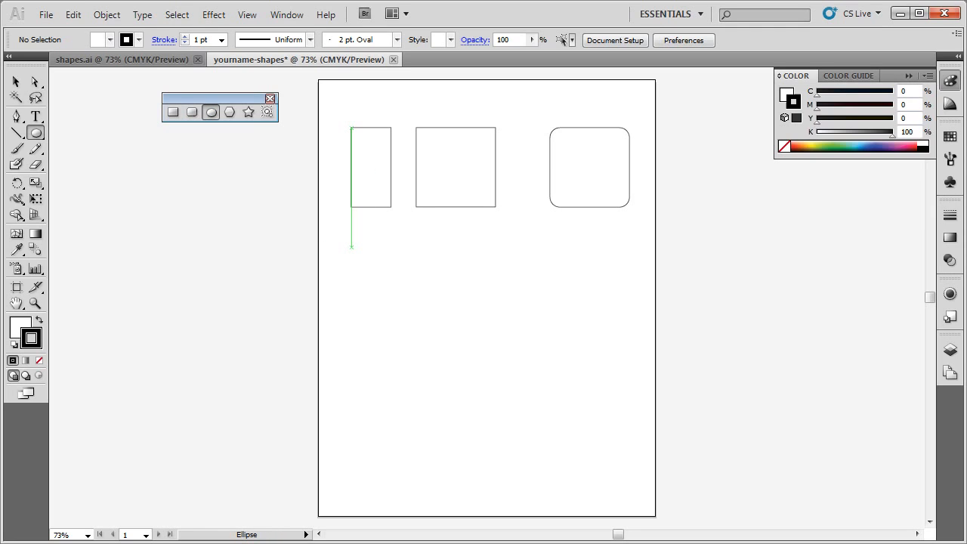
left_click_drag(351, 246, 398, 349)
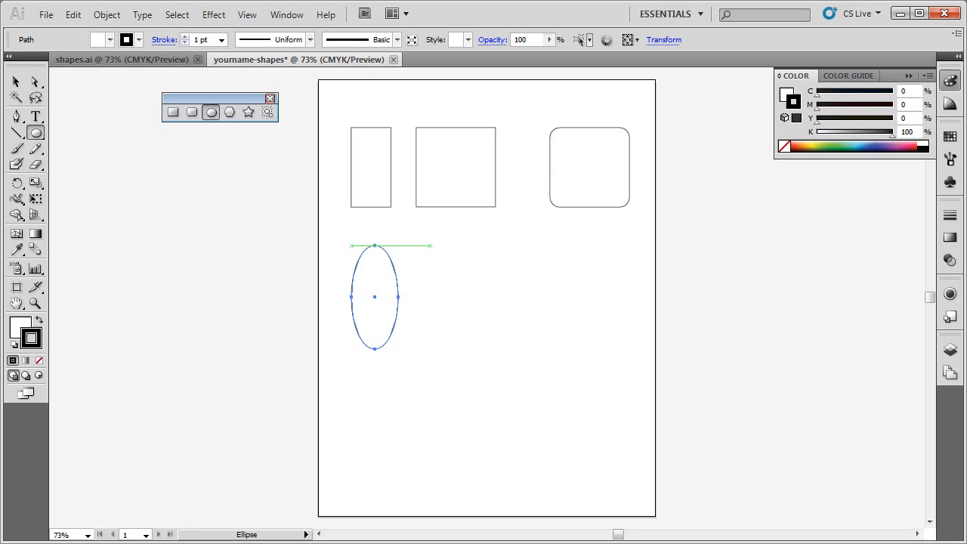
left_click_drag(431, 245, 530, 346)
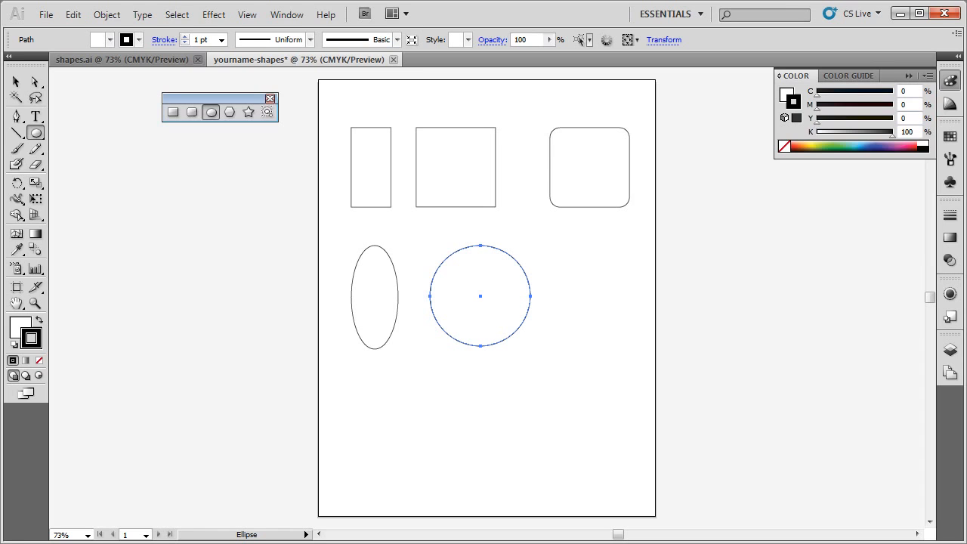
Draw a circle beneath the rounded rectangle and a smaller concentric circle from its center
left_click_drag(550, 256, 630, 333)
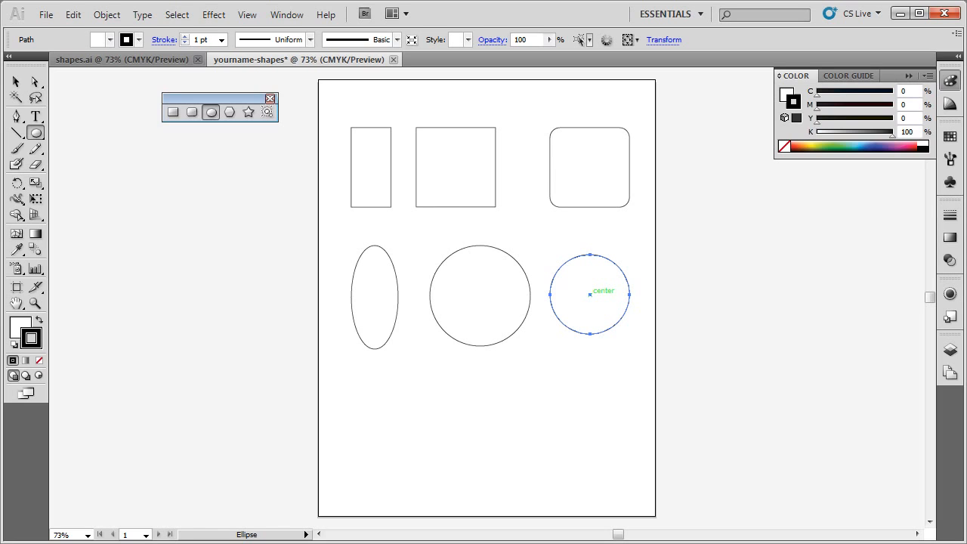
mouse_move(590, 294)
left_mouse_down()
mouse_move(591, 306)
mouse_move(586, 292)
mouse_move(615, 313)
left_mouse_up()
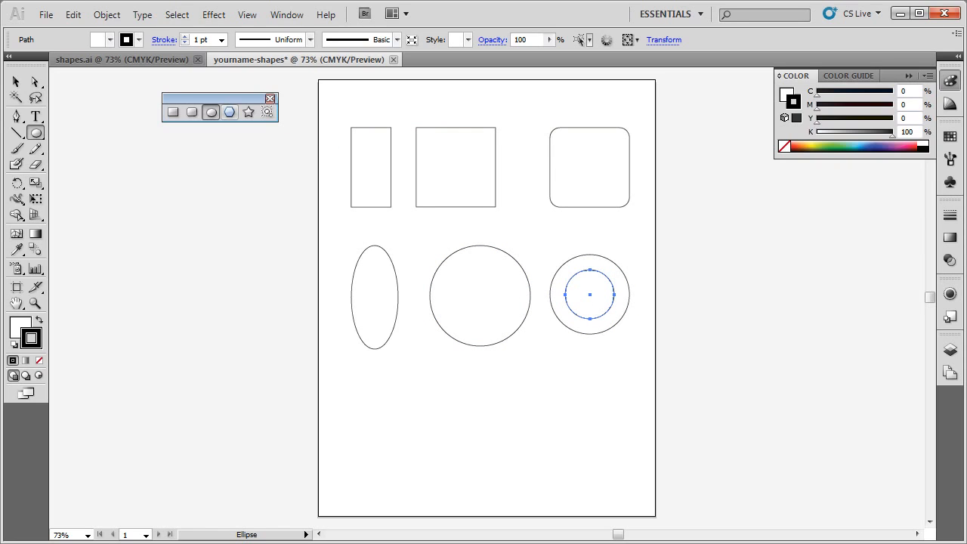
Draw a hexagon beneath the tall ellipse with the Polygon tool
left_click(230, 112)
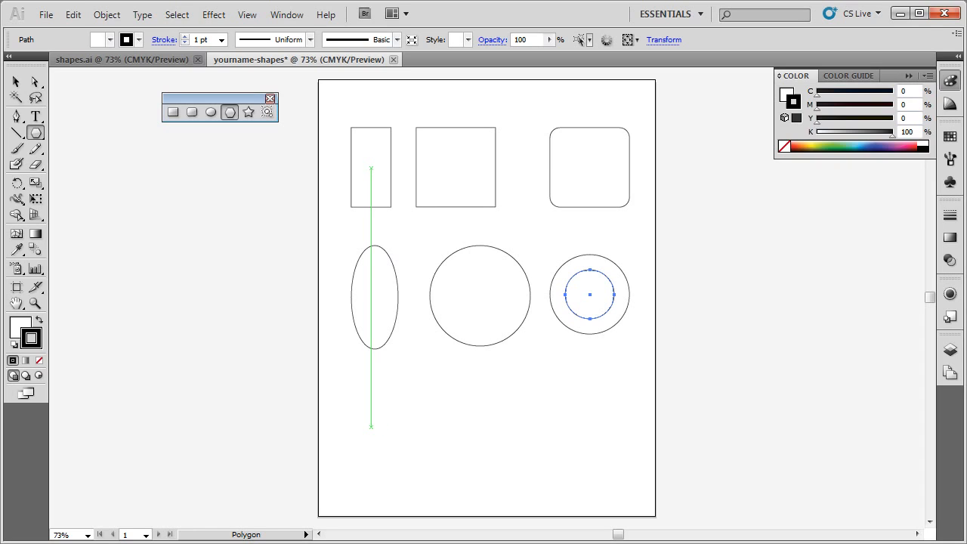
left_click(371, 425)
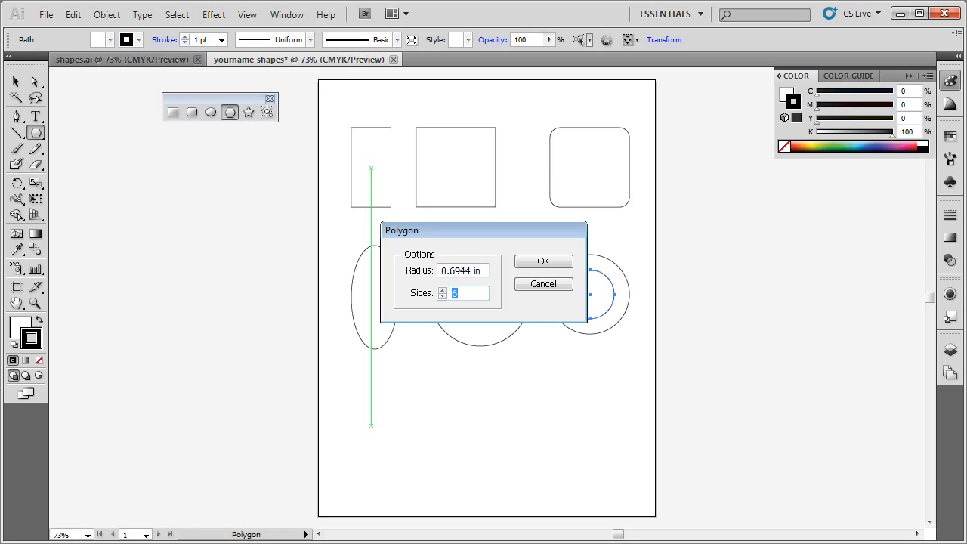
key("Escape")
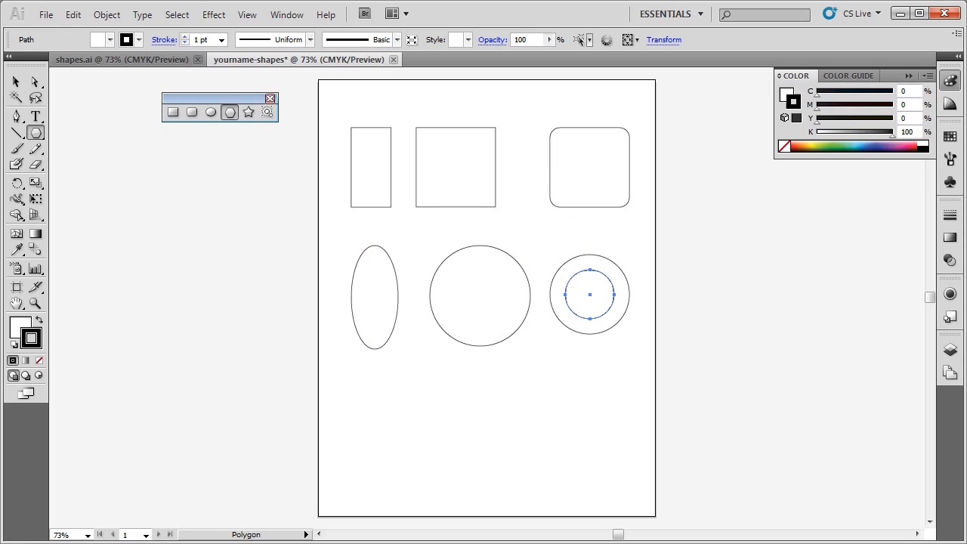
left_click_drag(355, 397, 425, 401)
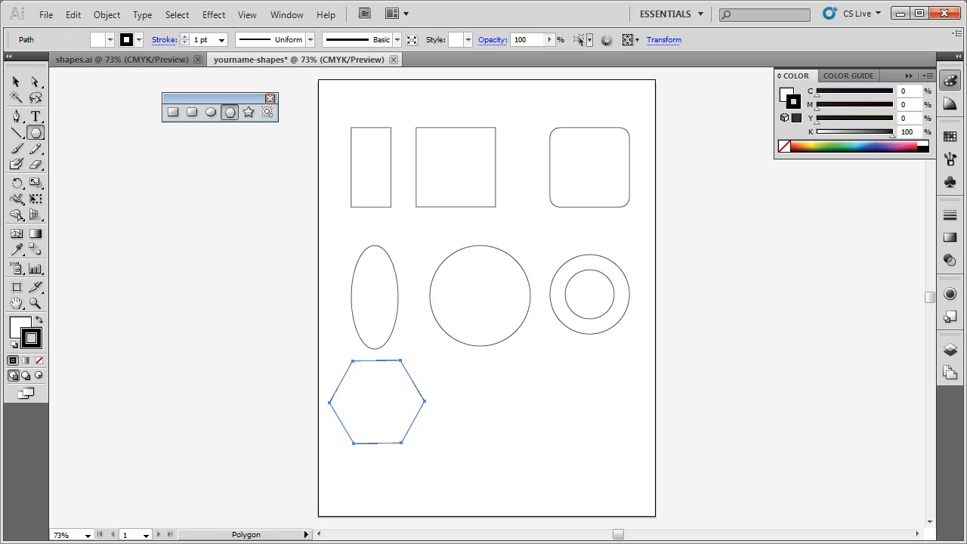
Draw a polygon to the right of the hexagon, adjusting its number of sides to eight while drawing
mouse_move(467, 370)
left_mouse_down()
mouse_move(518, 401)
mouse_move(524, 375)
mouse_move(537, 402)
left_mouse_up()
key("space")
key("Up")
key("Up")
key("Up")
key("Up")
key("Down")
key("Down")
key("Down")
key("Down")
key("Down")
key("Down")
key("Down")
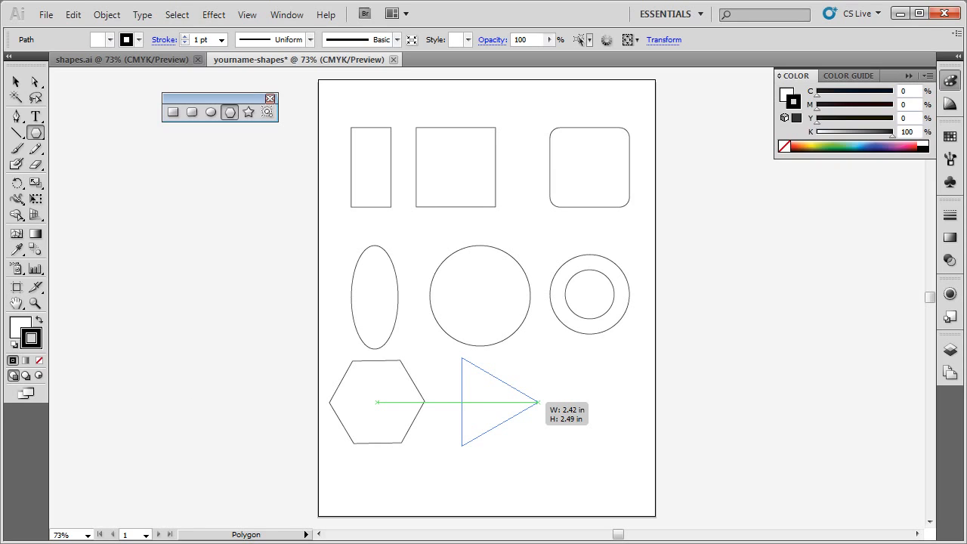
key("Up")
mouse_move(537, 402)
left_mouse_down()
mouse_move(536, 389)
mouse_move(526, 394)
left_mouse_up()
key("Up")
key("Up")
key("Up")
key("Up")
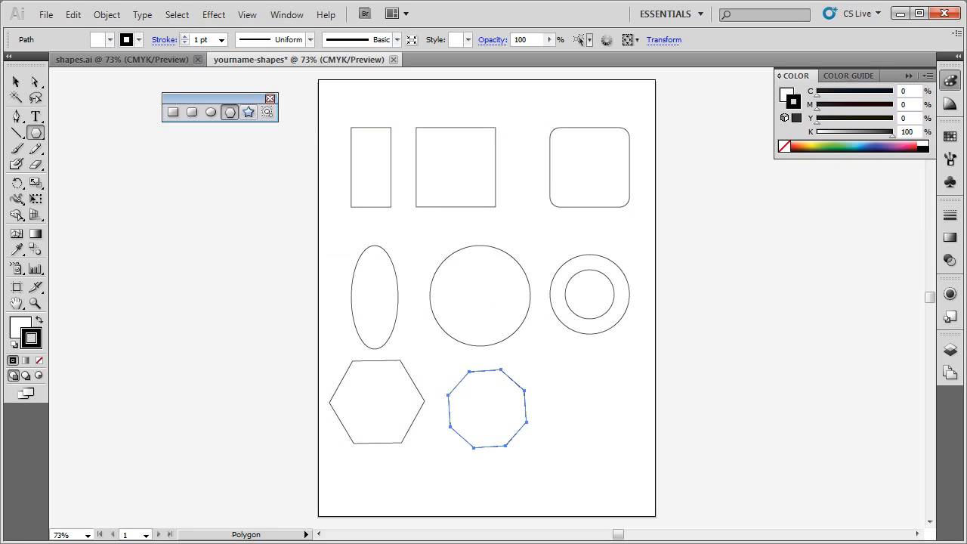
Draw a small five-pointed star beneath the hexagon
left_click(249, 112)
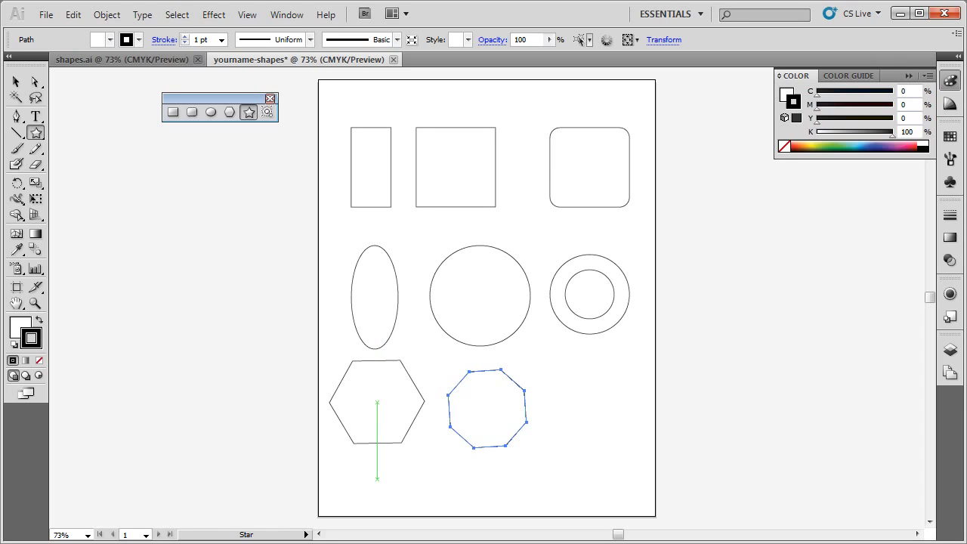
left_click_drag(377, 479, 391, 502)
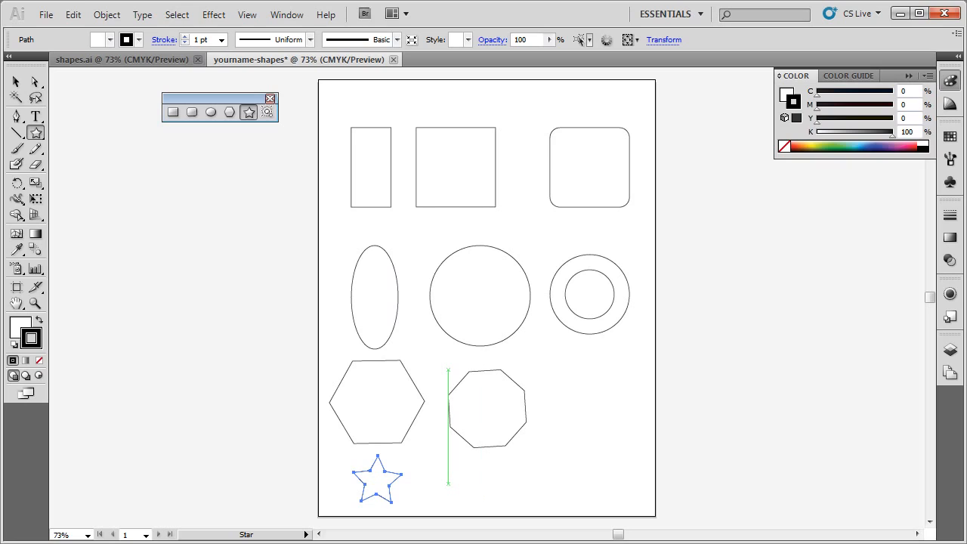
Create a 13-point star beneath the octagon using the Star tool's numeric options, and delete it
left_click(448, 484)
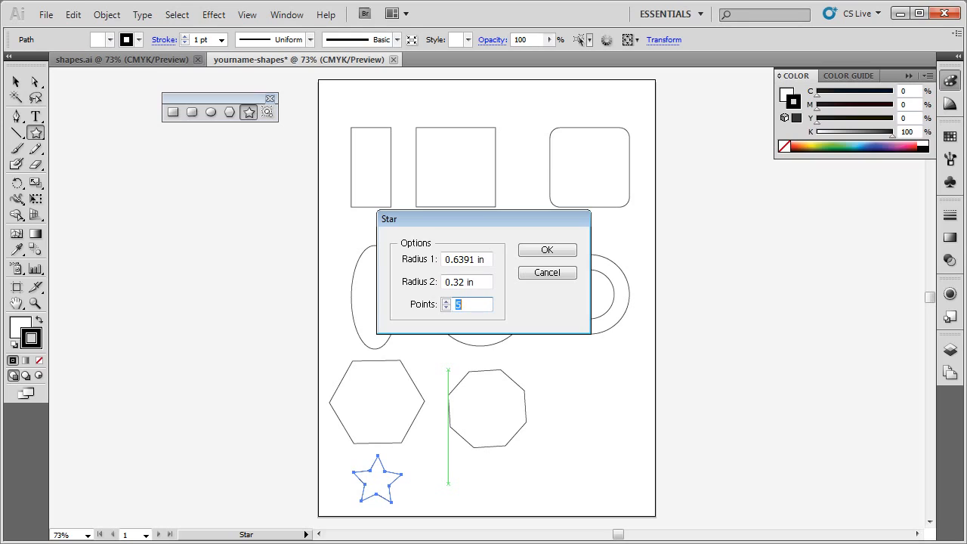
type("6")
left_click(447, 301)
left_click(447, 301)
left_click(447, 302)
left_click(447, 302)
left_click(446, 301)
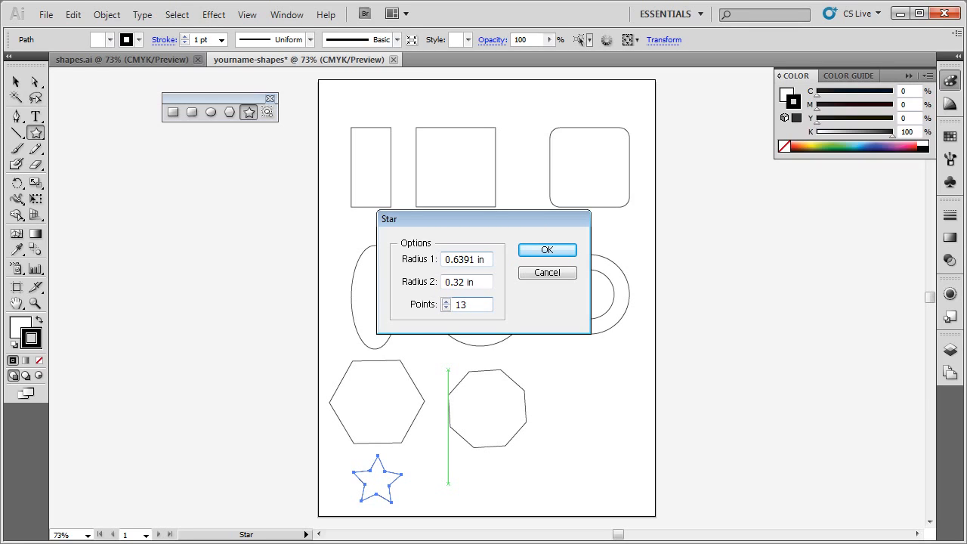
key("Return")
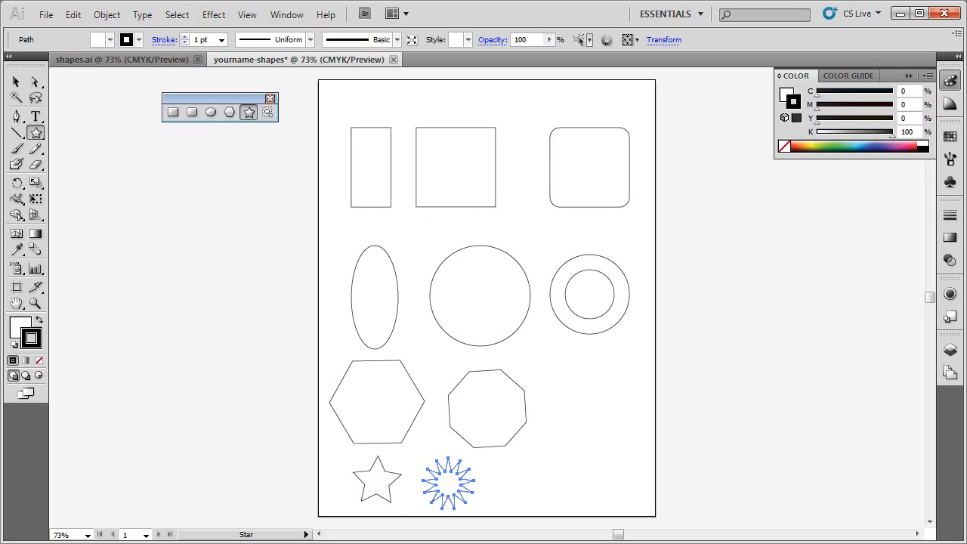
key("Delete")
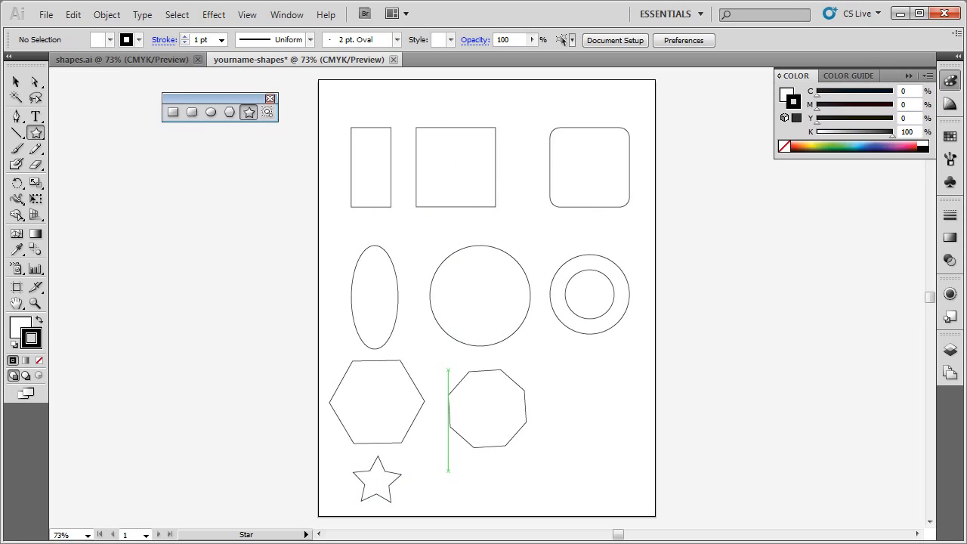
Draw a star beneath the octagon, adjusting its number of points to ten and repositioning it while drawing
left_click_drag(449, 466, 472, 487)
key("Down")
key("Down")
key("Down")
key("Down")
key("Down")
key("Down")
key("Down")
key("Up")
key("Up")
key("Up")
key("Up")
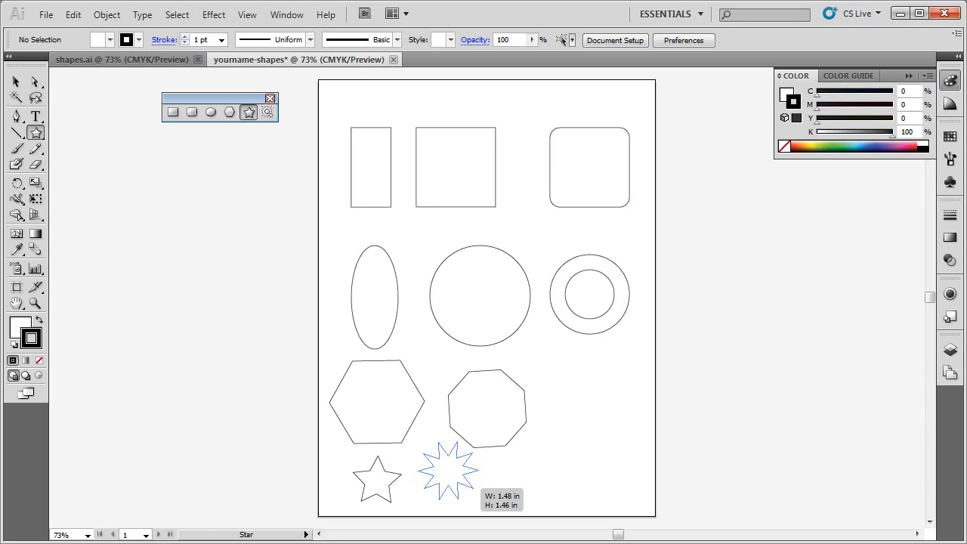
left_click_drag(472, 488, 509, 488)
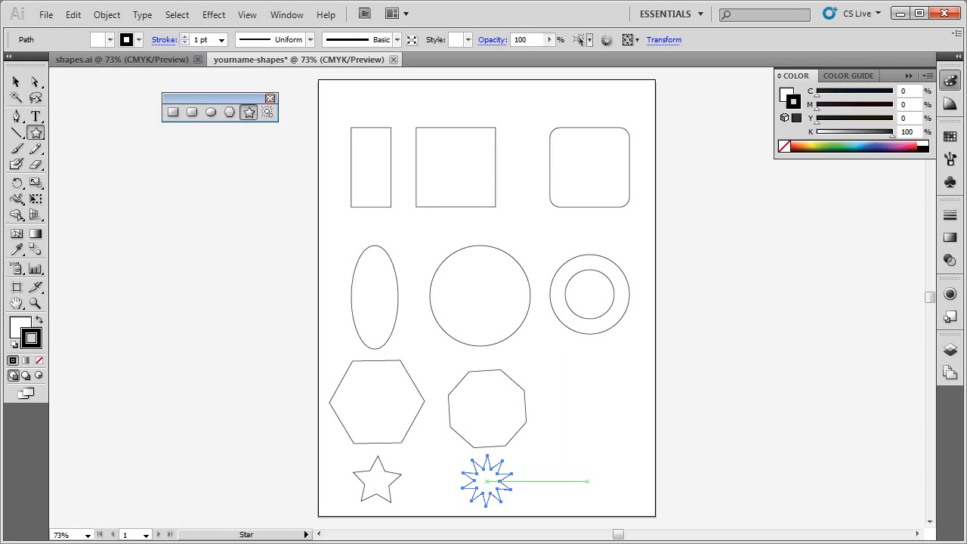